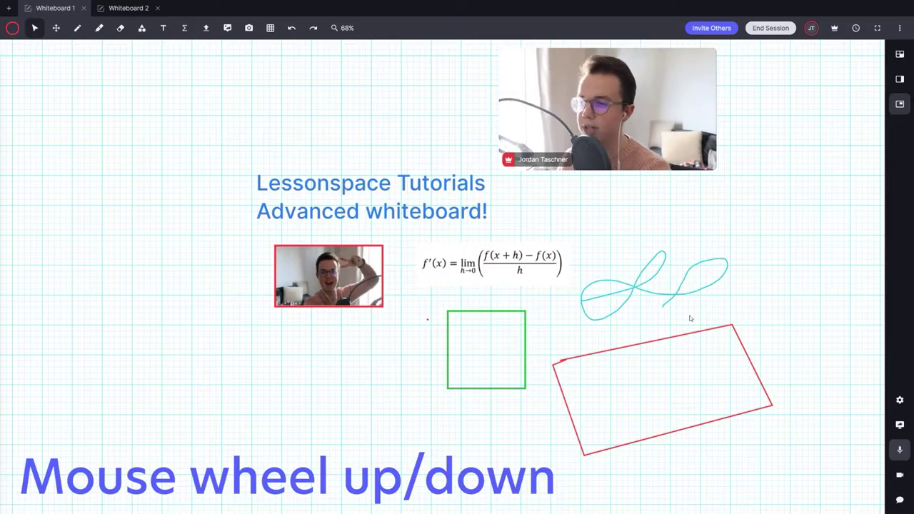
Step: Zoom and pan around the whiteboard's title, photo, formula, curve and rectangles
scroll(671, 314, up, 3)
scroll(659, 311, down, 3)
scroll(469, 255, up, 4)
scroll(492, 265, down, 5)
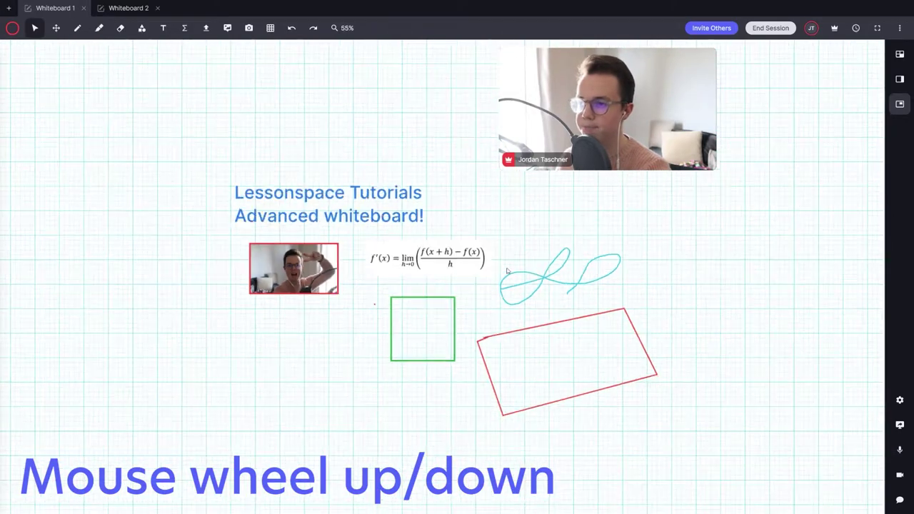
scroll(507, 271, down, 1)
scroll(508, 275, up, 3)
scroll(511, 280, up, 3)
scroll(514, 293, down, 5)
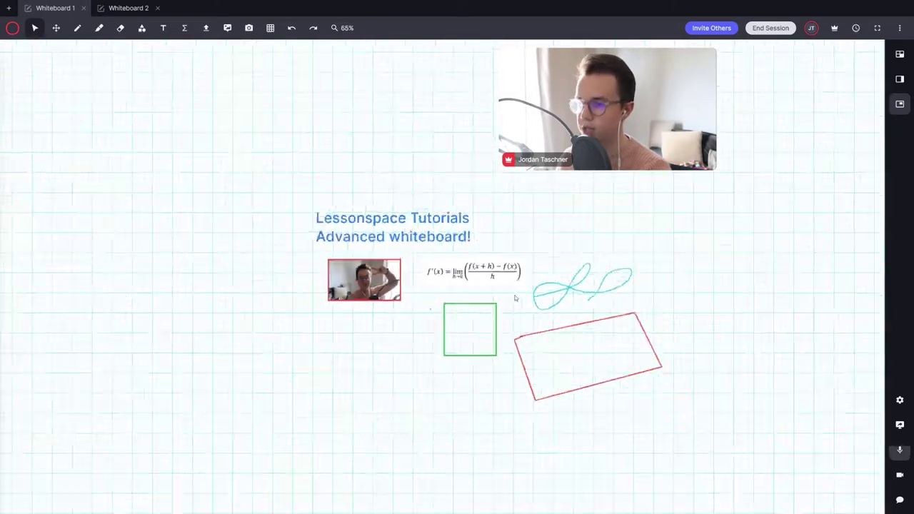
scroll(514, 298, down, 1)
scroll(502, 305, up, 3)
scroll(498, 275, down, 3)
scroll(518, 278, down, 3)
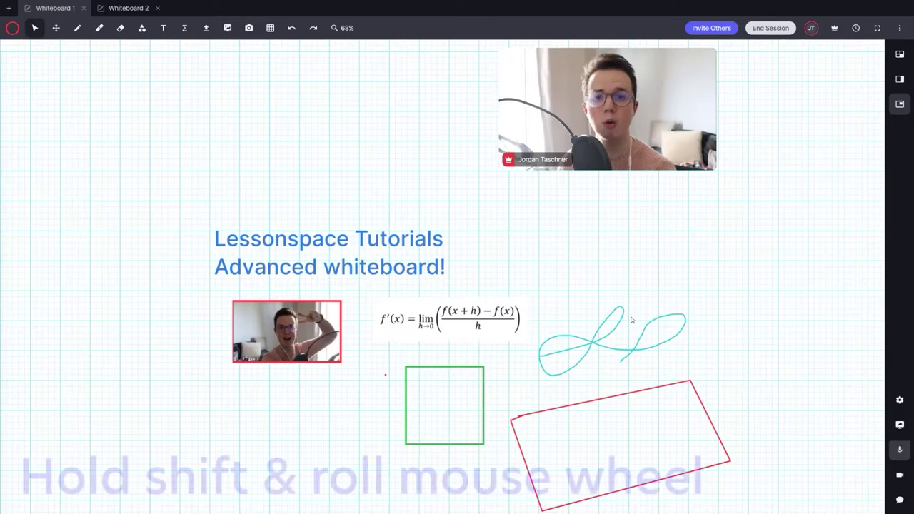
scroll(595, 337, down, 3)
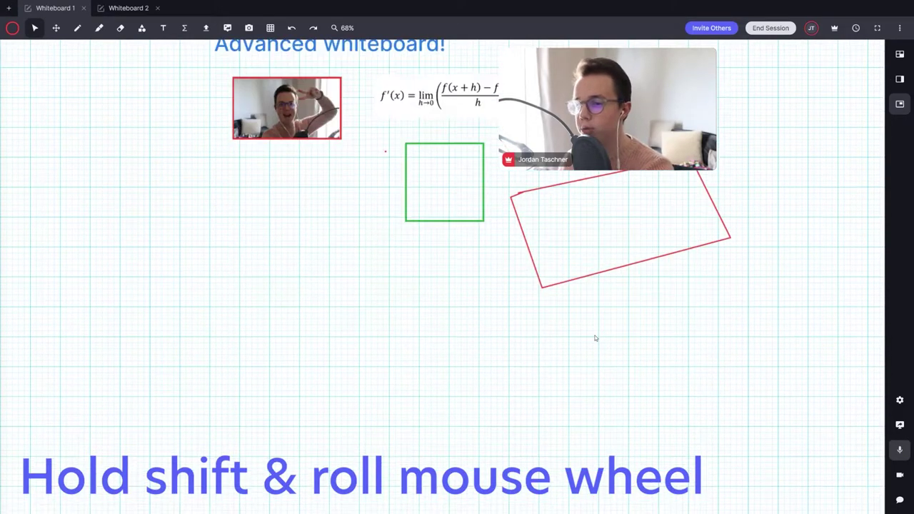
scroll(577, 343, up, 4)
scroll(576, 342, down, 4)
scroll(577, 343, up, 3)
scroll(577, 344, down, 5)
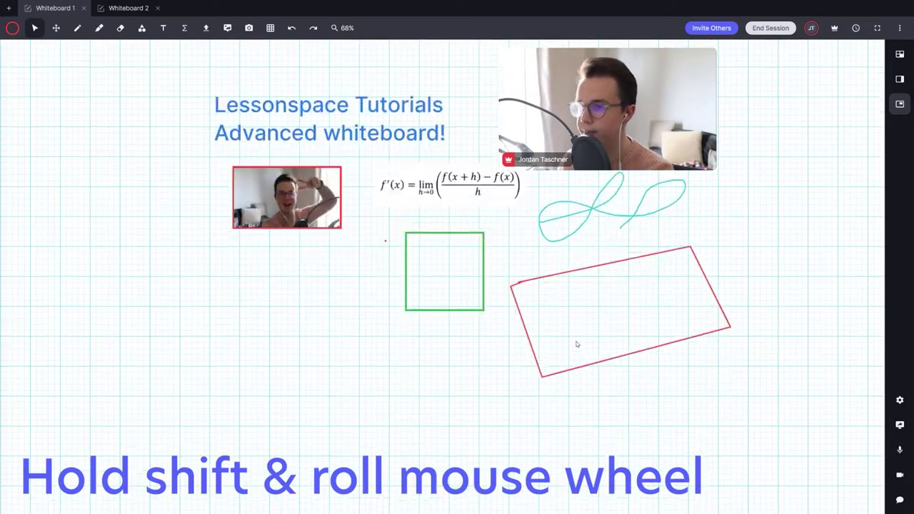
scroll(574, 342, up, 3)
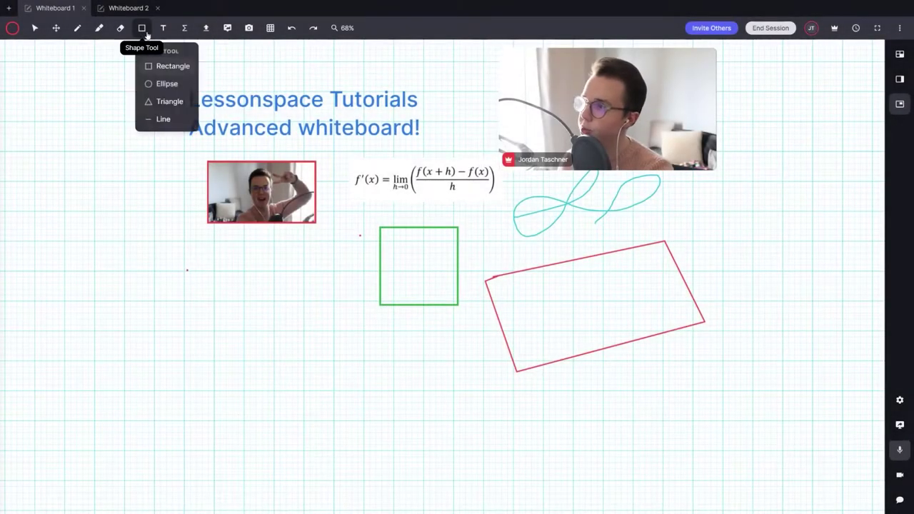
Step: Draw a larger rectangle below-left of the green square
click(165, 67)
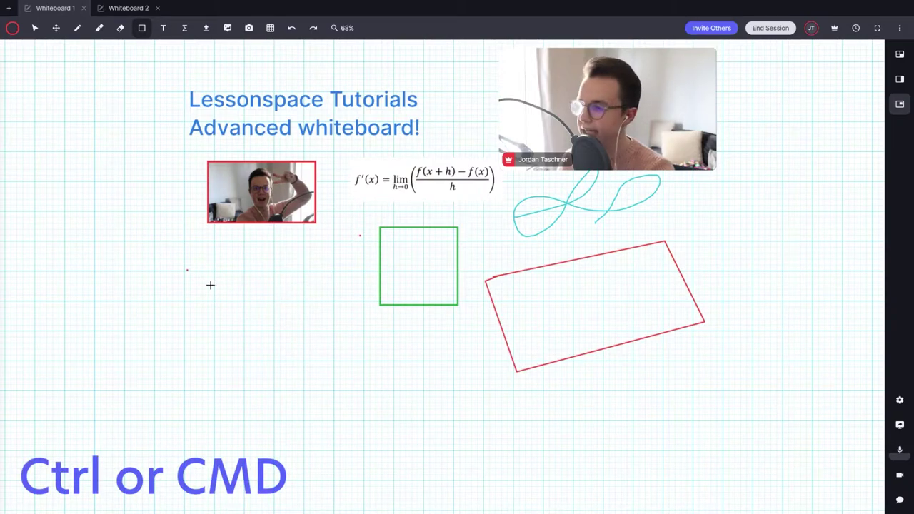
mouse_move(206, 288)
mouse_down()
mouse_move(347, 405)
mouse_move(407, 440)
mouse_move(293, 371)
mouse_move(369, 408)
mouse_move(380, 426)
mouse_move(292, 351)
mouse_move(338, 397)
mouse_up()
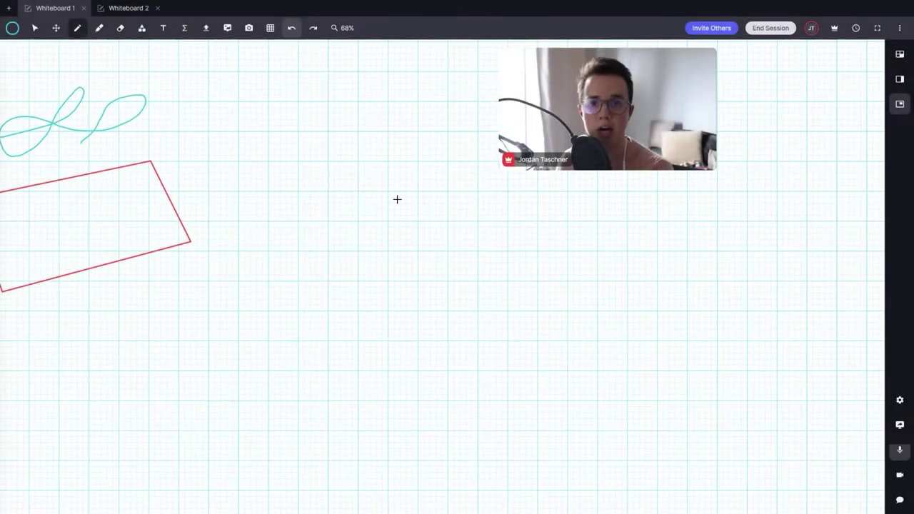
Step: Draw a large cyan freehand loop across the blank part of the board
drag(294, 271, 532, 236)
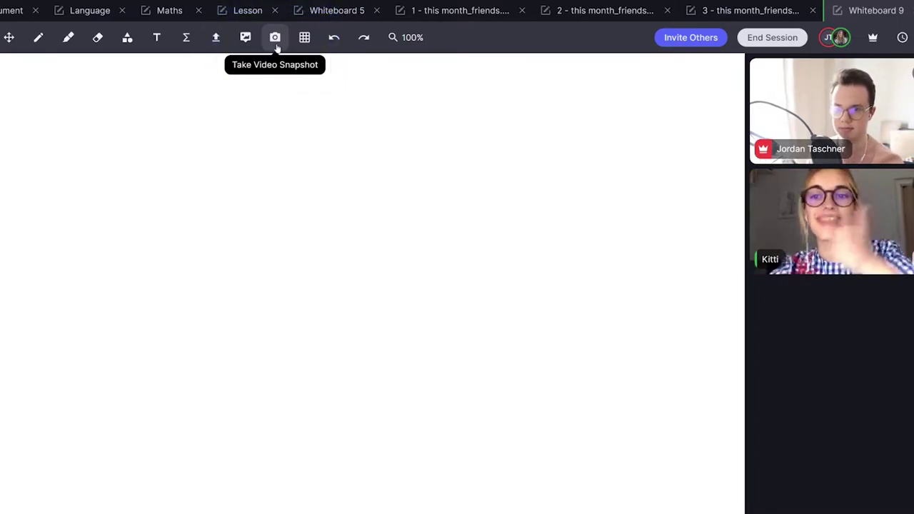
Step: Add a webcam snapshot to the board, moved to the upper left and enlarged
click(276, 45)
click(317, 91)
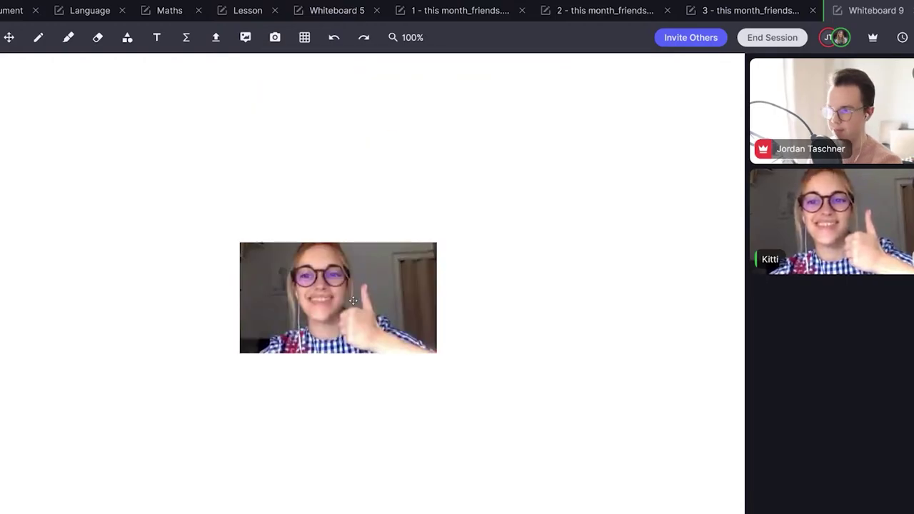
click(353, 311)
drag(354, 312, 241, 181)
drag(324, 224, 367, 250)
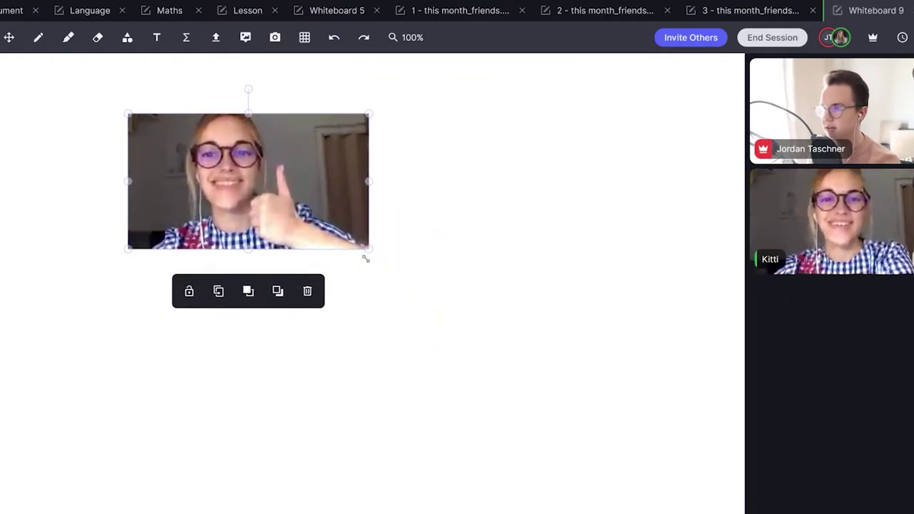
Step: Add an enlarged snapshot of the student's sentence sheet and highlight its I THINK line
click(274, 39)
click(333, 115)
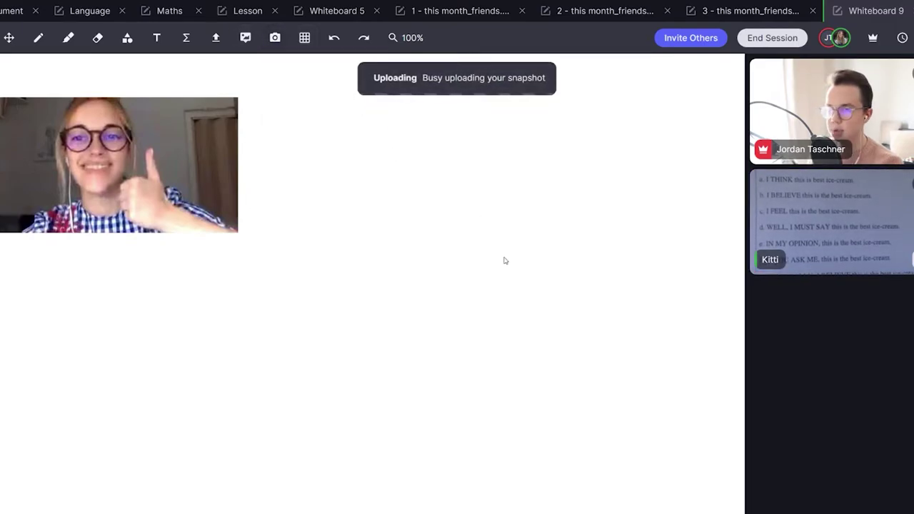
mouse_move(298, 329)
mouse_down()
mouse_move(334, 164)
mouse_move(324, 156)
mouse_up()
drag(465, 206, 526, 238)
click(536, 316)
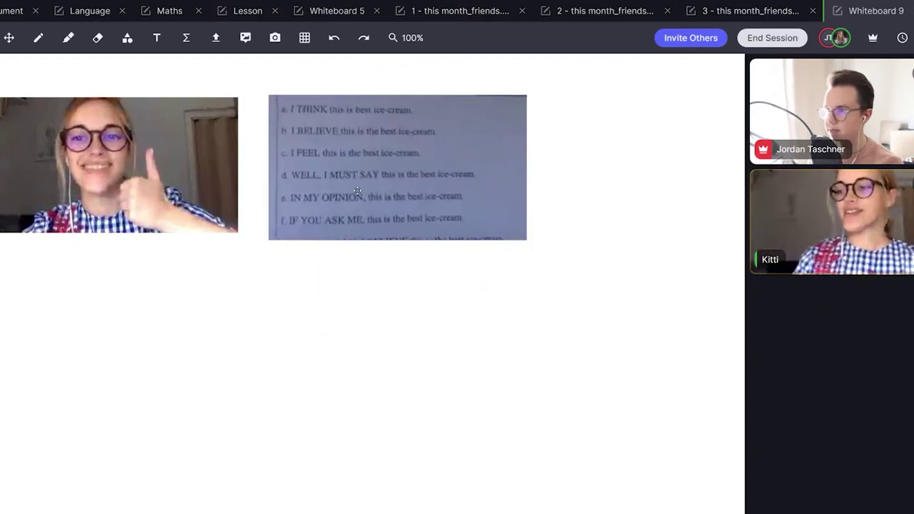
drag(357, 192, 353, 198)
click(68, 37)
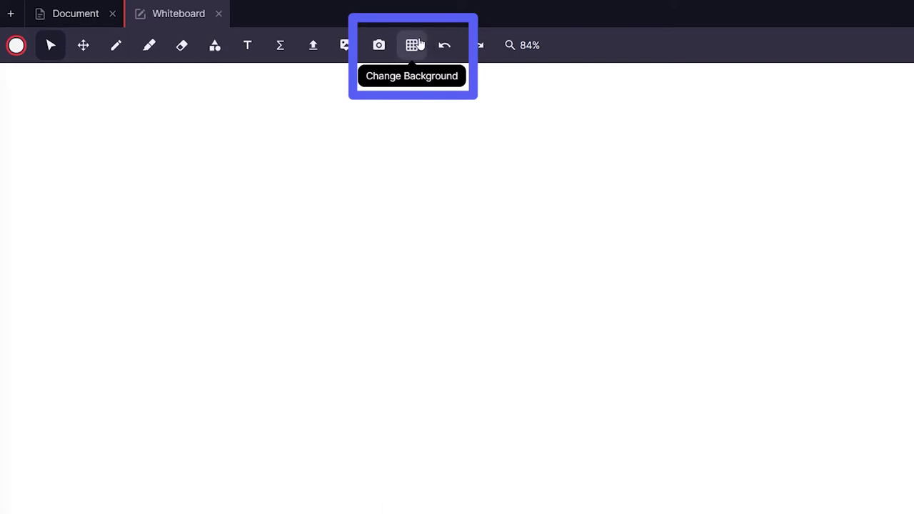
Step: Give the board a Large Graph background and write 'Hello' in red text
click(413, 45)
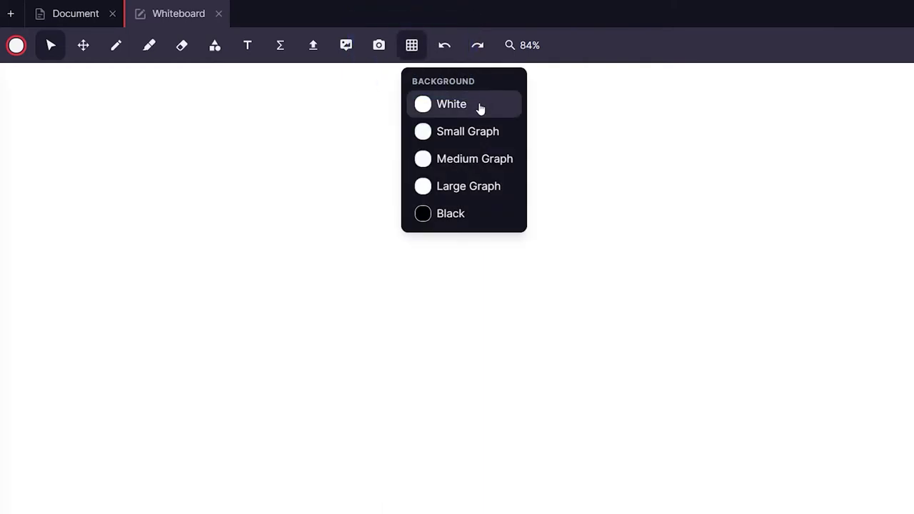
click(476, 136)
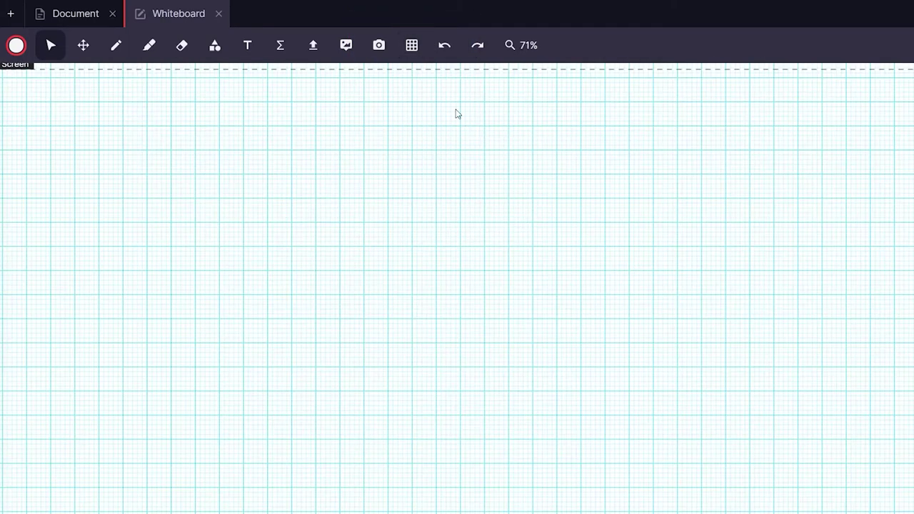
click(416, 49)
click(453, 164)
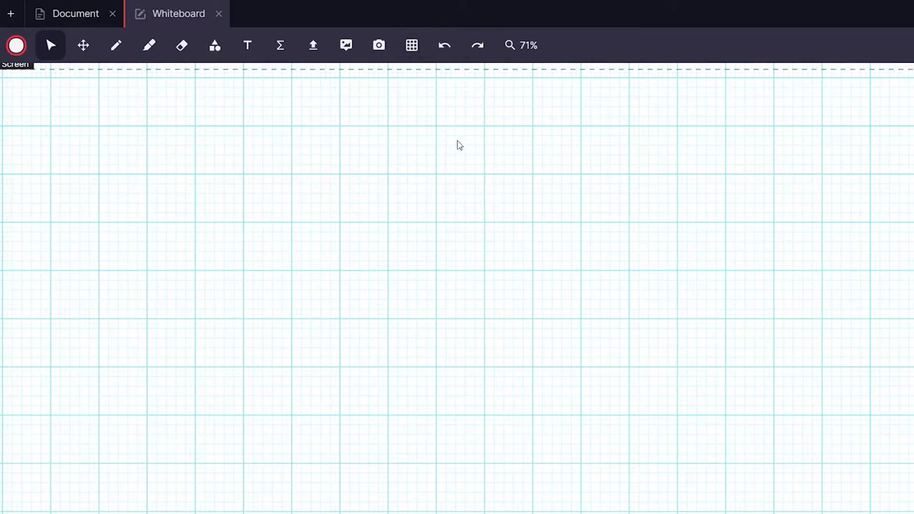
click(418, 50)
click(460, 185)
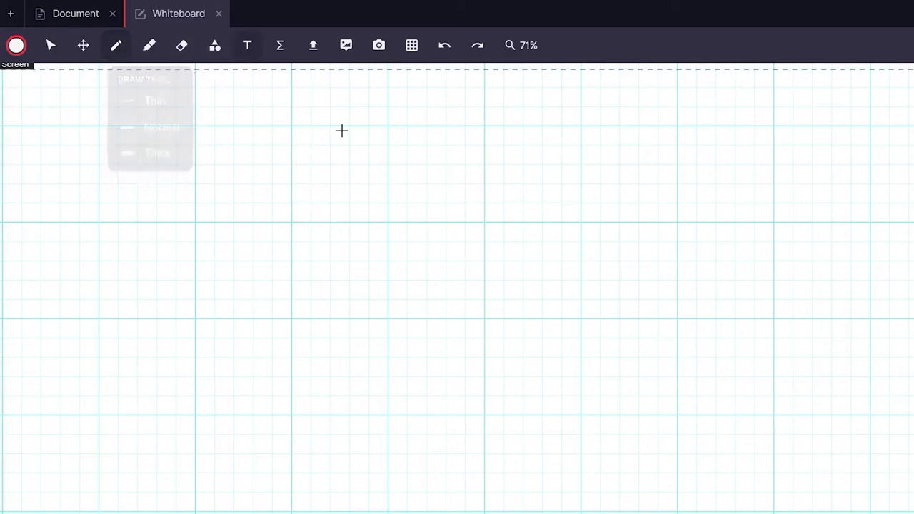
click(416, 206)
text(He)
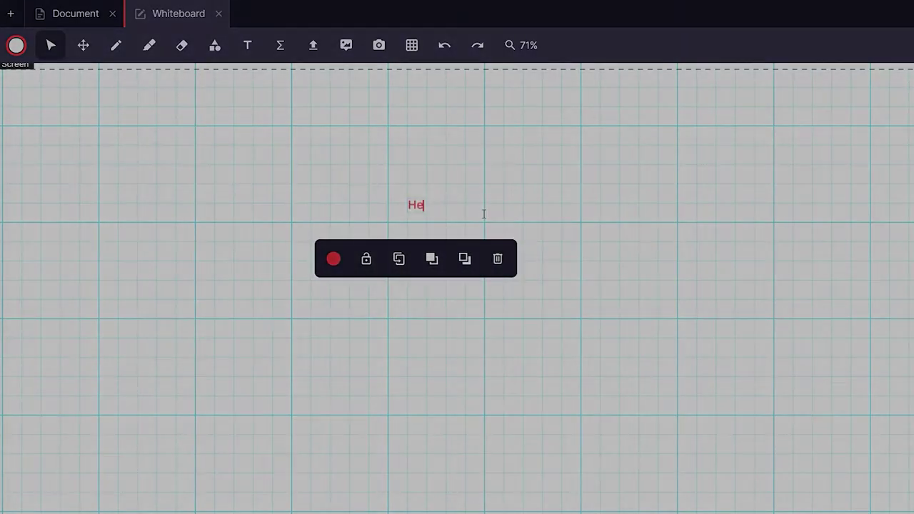
text(llo)
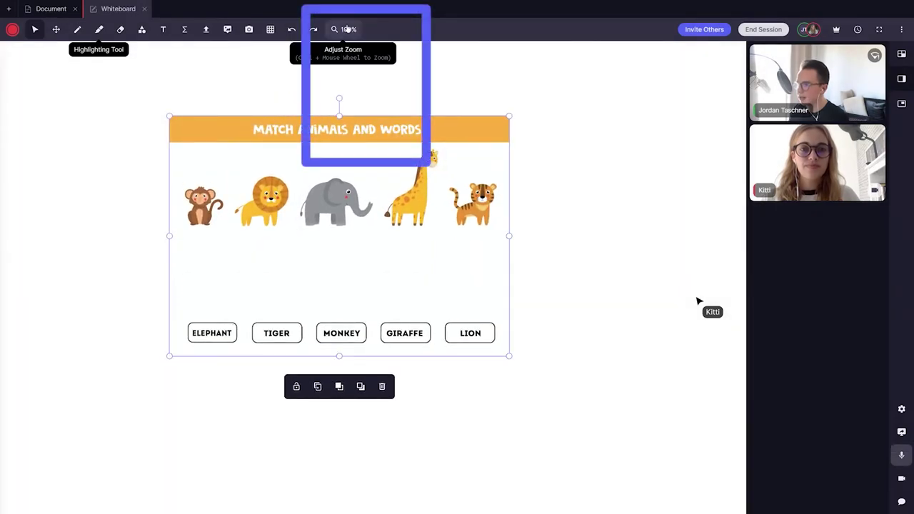
Step: Zoom to fit the Match Animals and Words worksheet in the view
click(345, 28)
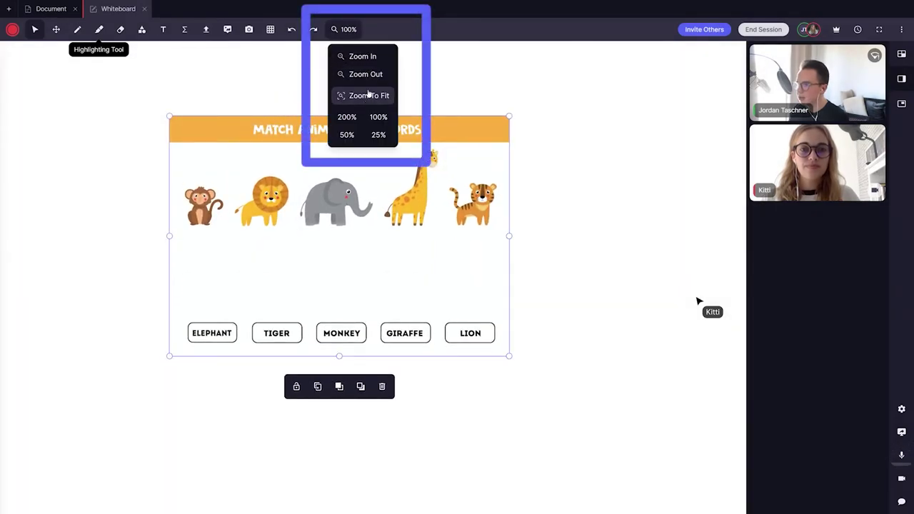
click(368, 95)
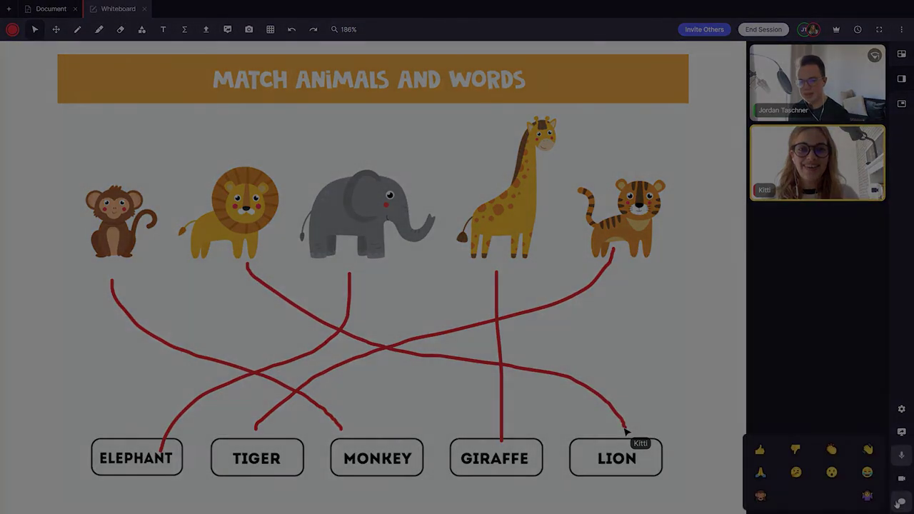
Step: Insert the Match Animals and Words worksheet from the Language resources
click(900, 502)
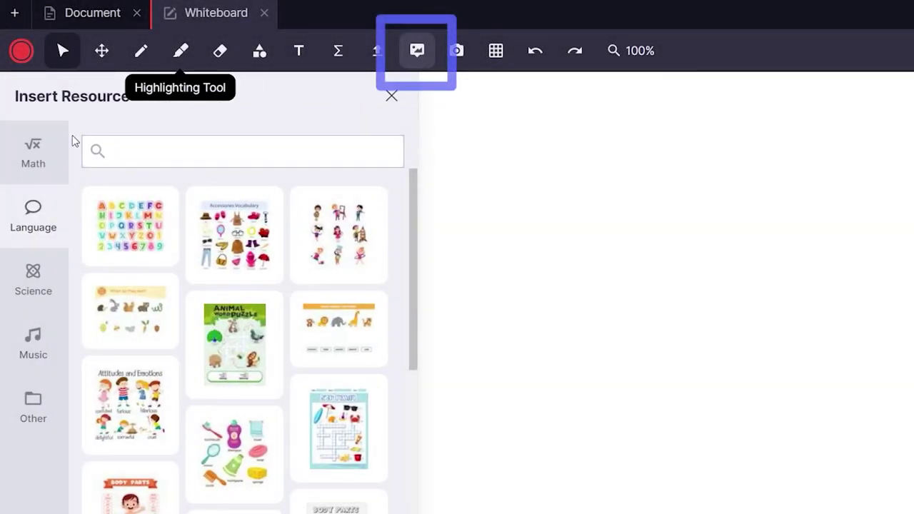
click(33, 150)
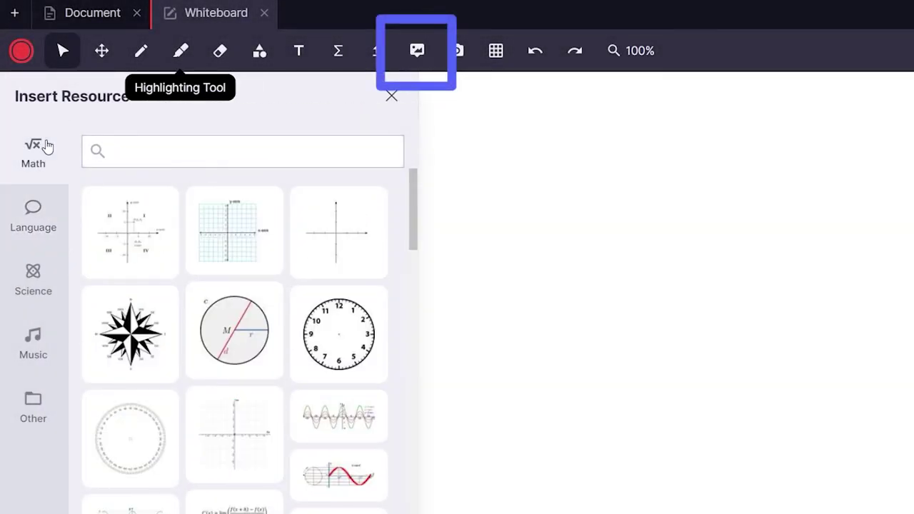
click(33, 212)
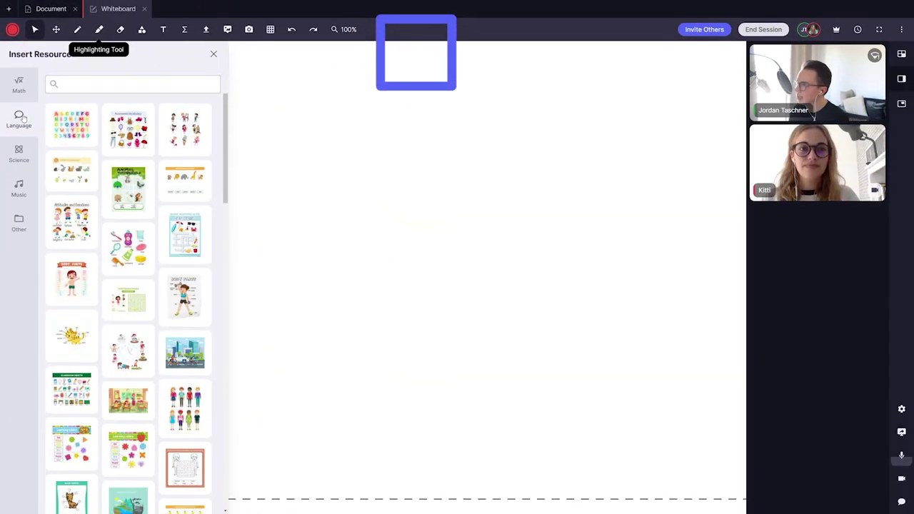
click(19, 153)
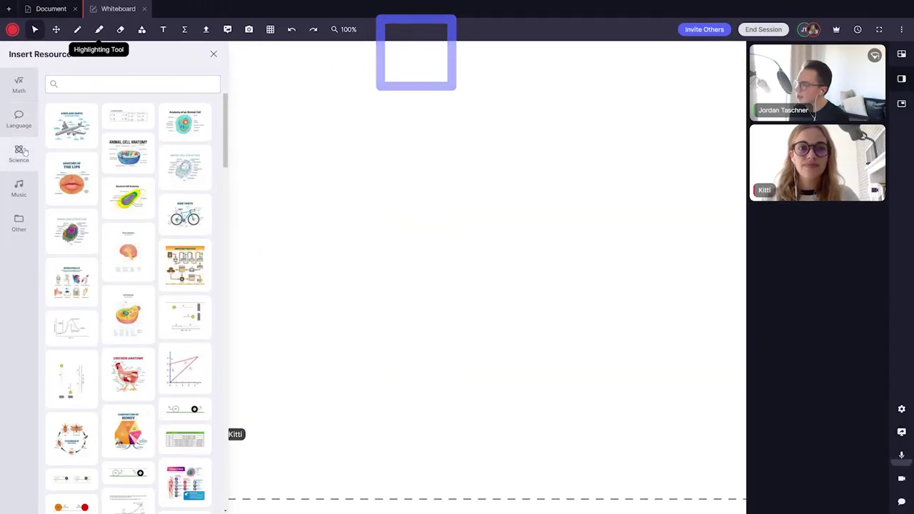
click(18, 189)
click(19, 223)
click(22, 122)
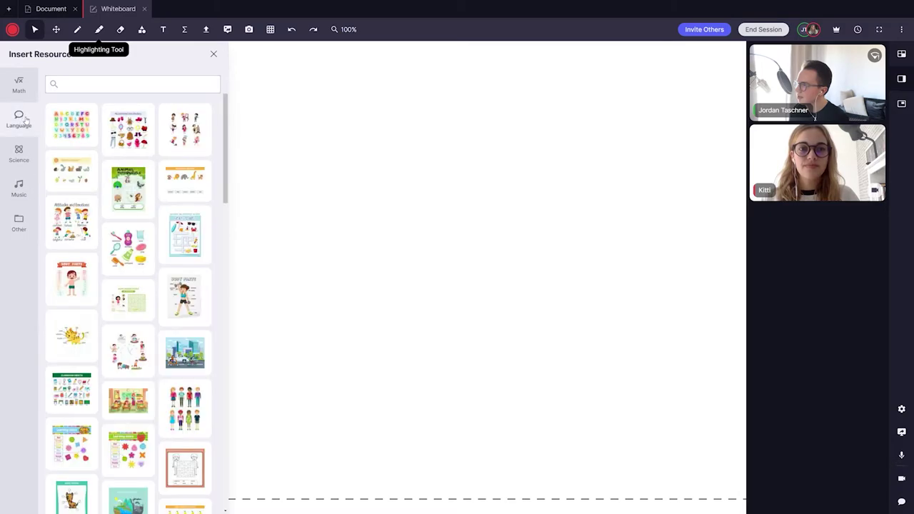
click(181, 188)
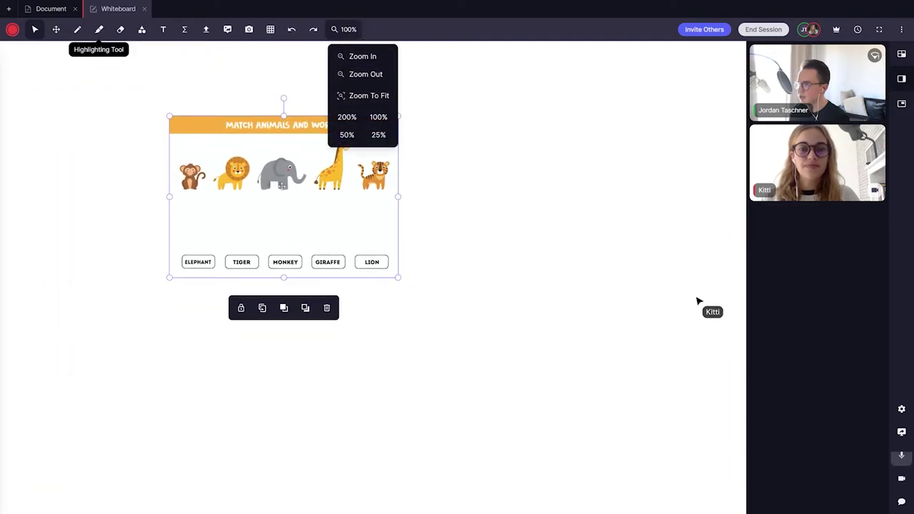
Step: Enlarge the worksheet and zoom the board to fit it
drag(402, 284, 508, 357)
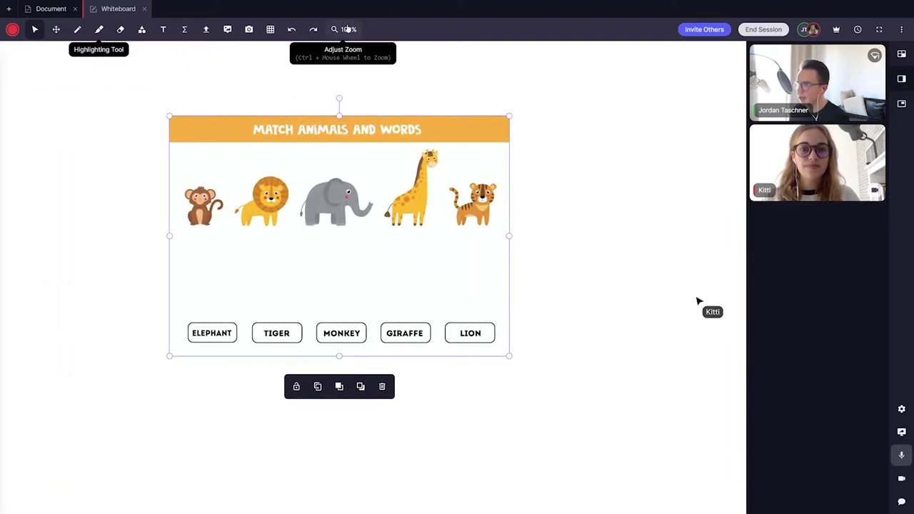
click(344, 29)
click(368, 95)
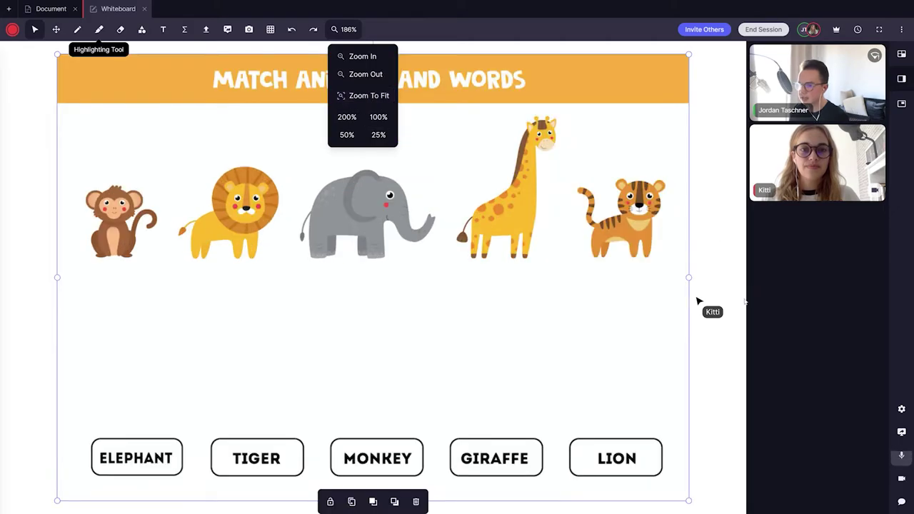
click(733, 335)
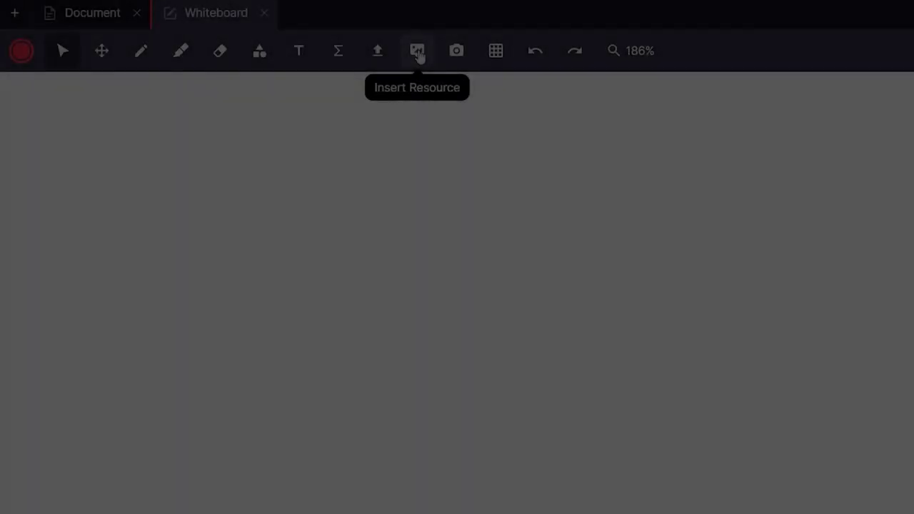
Step: Place the #1 sticker from the Other resources just below the elephant
click(418, 56)
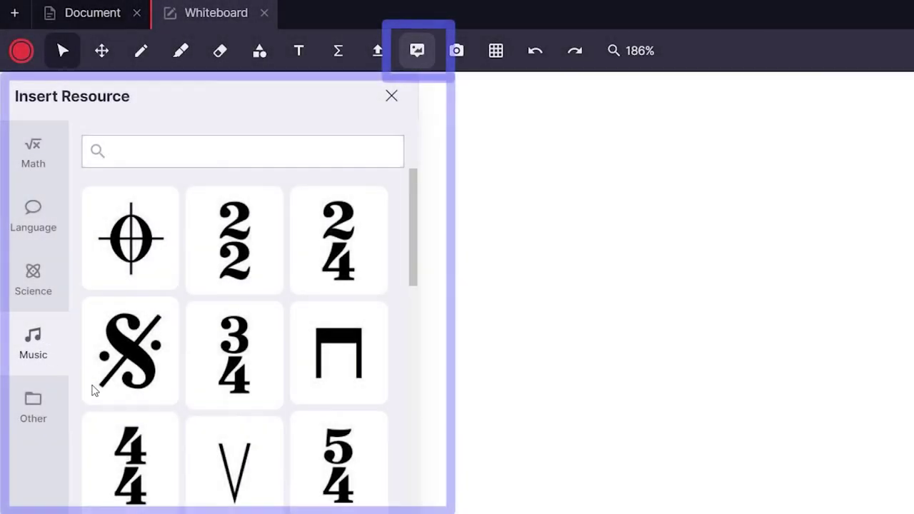
scroll(92, 387, down, 5)
scroll(92, 388, down, 5)
scroll(236, 336, down, 5)
scroll(236, 335, down, 5)
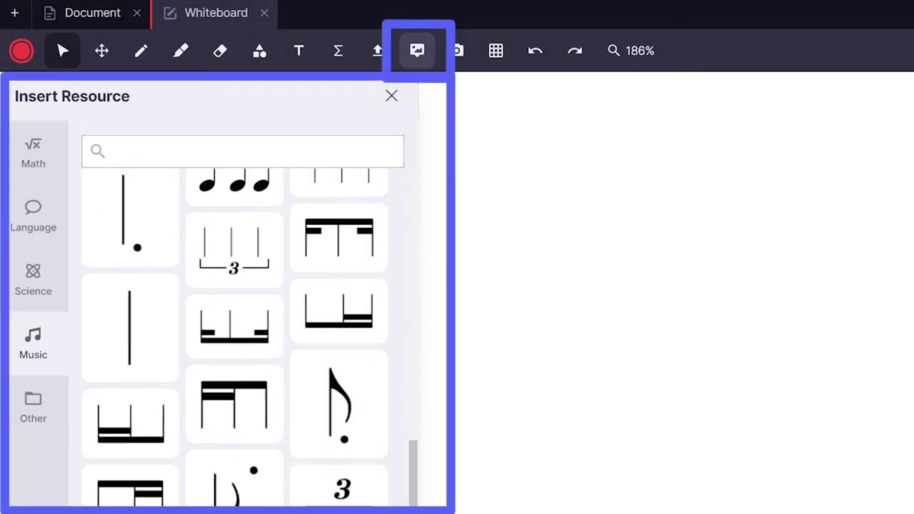
scroll(236, 336, down, 5)
scroll(235, 336, down, 5)
scroll(235, 335, down, 5)
scroll(235, 335, down, 5)
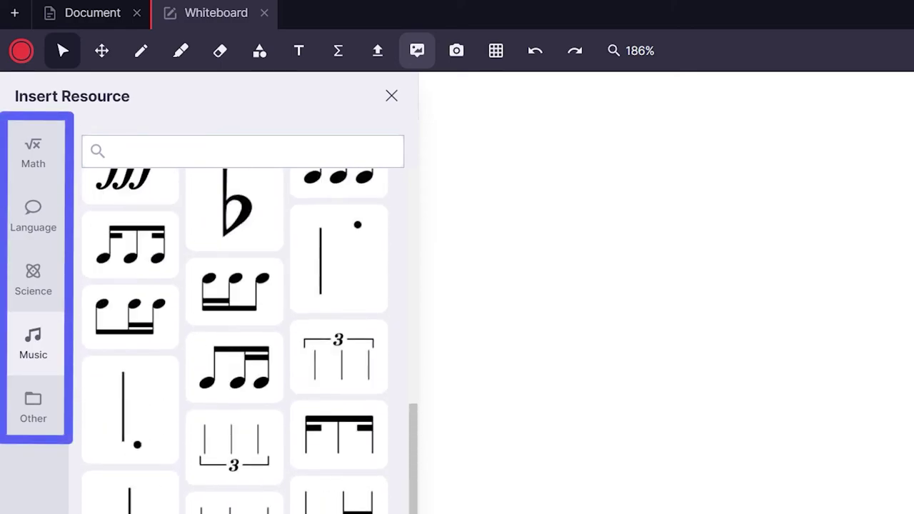
scroll(236, 335, down, 5)
scroll(236, 335, down, 5)
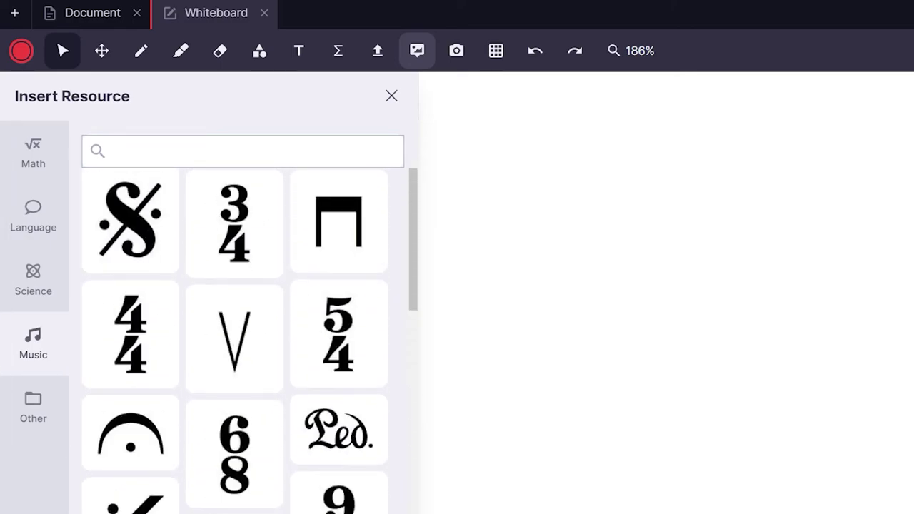
scroll(236, 336, up, 2)
scroll(236, 336, down, 5)
scroll(236, 336, down, 5)
scroll(236, 336, down, 5)
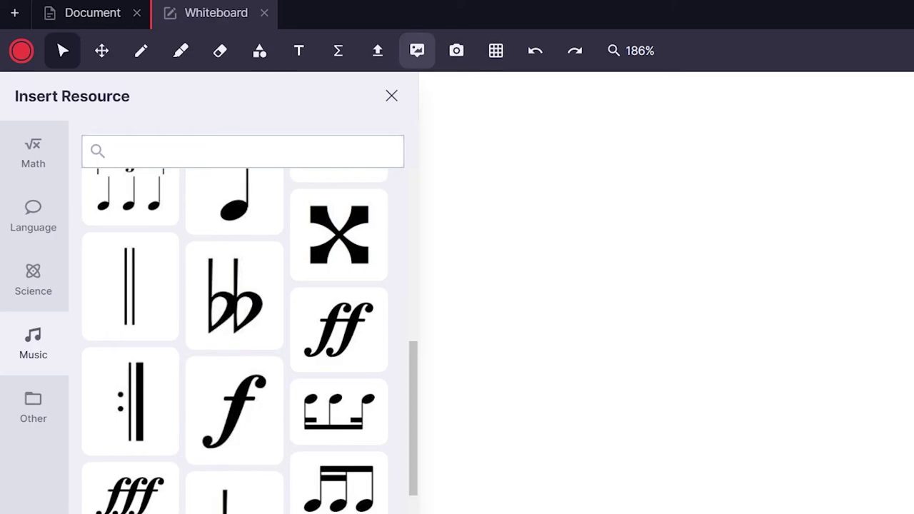
click(21, 408)
click(4, 233)
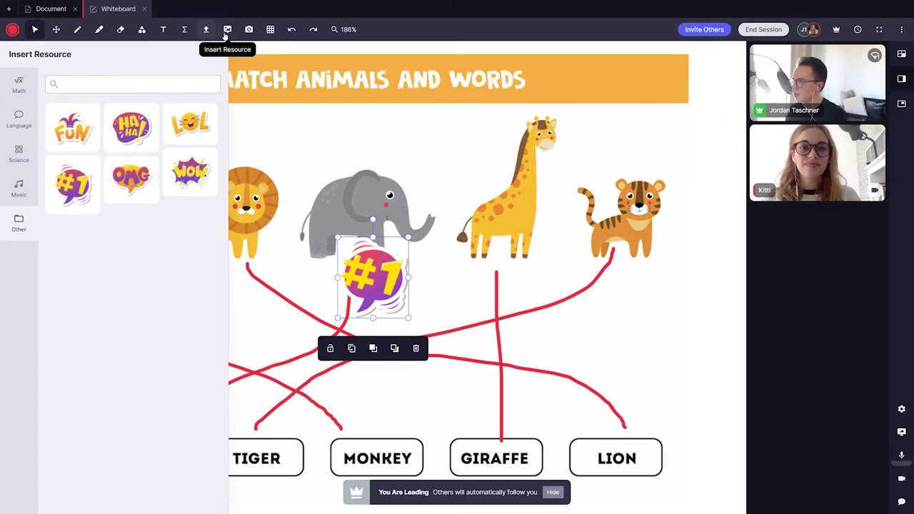
Step: Enlarge the #1 sticker and move it over the monkey and lion
click(225, 33)
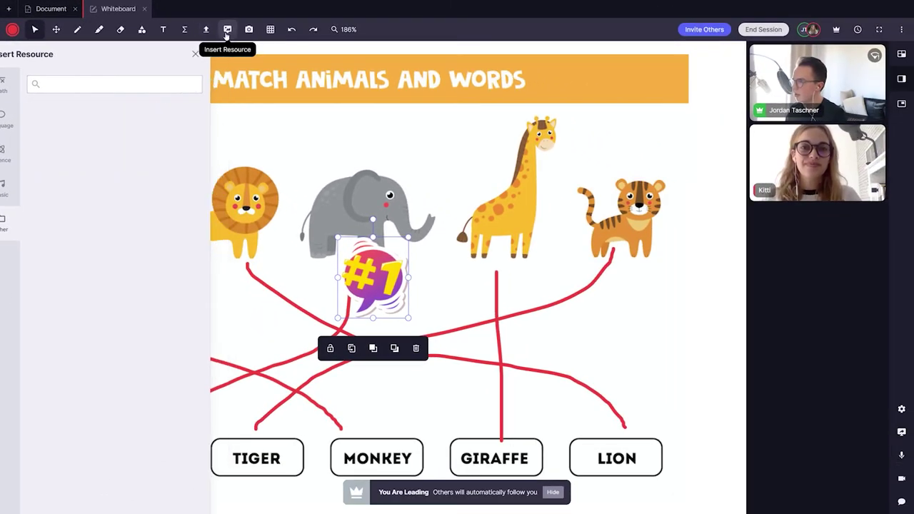
drag(409, 318, 454, 386)
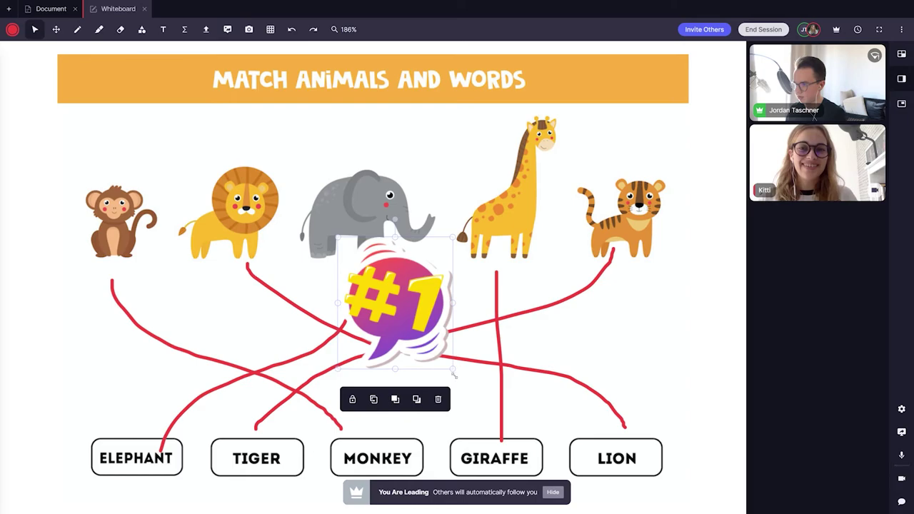
drag(389, 342, 187, 222)
click(339, 305)
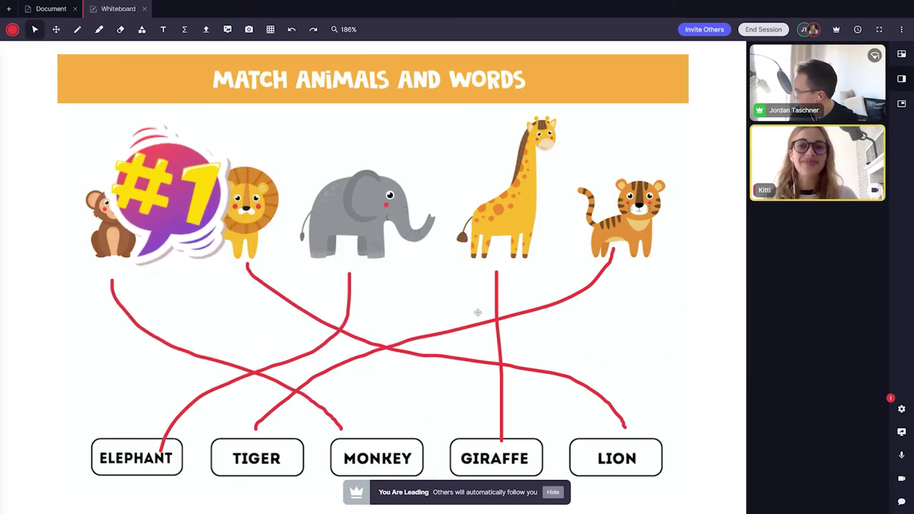
Step: Delete the #1 sticker from the board
click(164, 186)
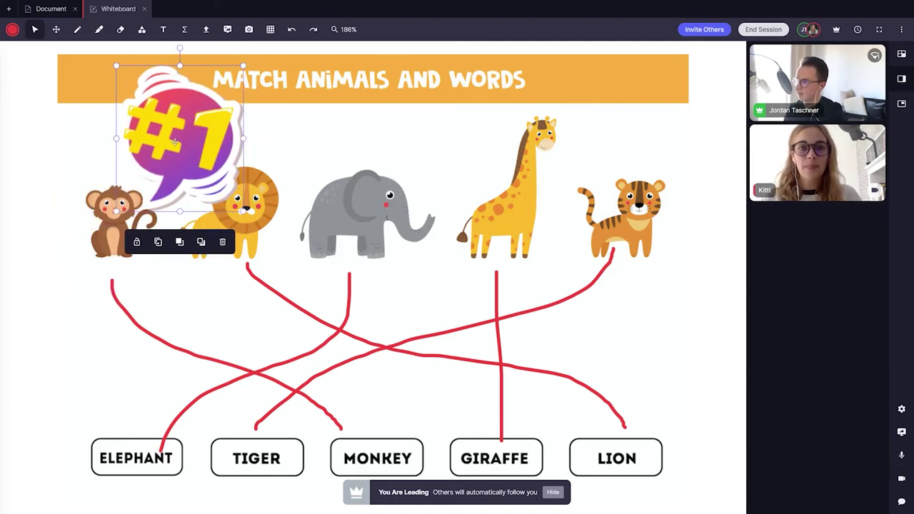
key(Delete)
click(227, 29)
Step: Insert the grand-staff music sheet from the Music resources
scroll(128, 286, down, 5)
click(227, 29)
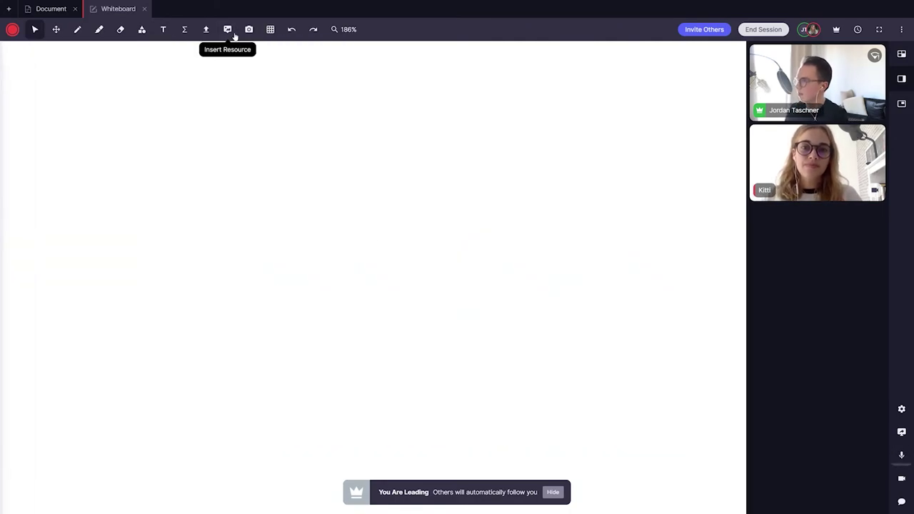
scroll(89, 428, down, 5)
scroll(88, 357, up, 10)
scroll(88, 357, down, 10)
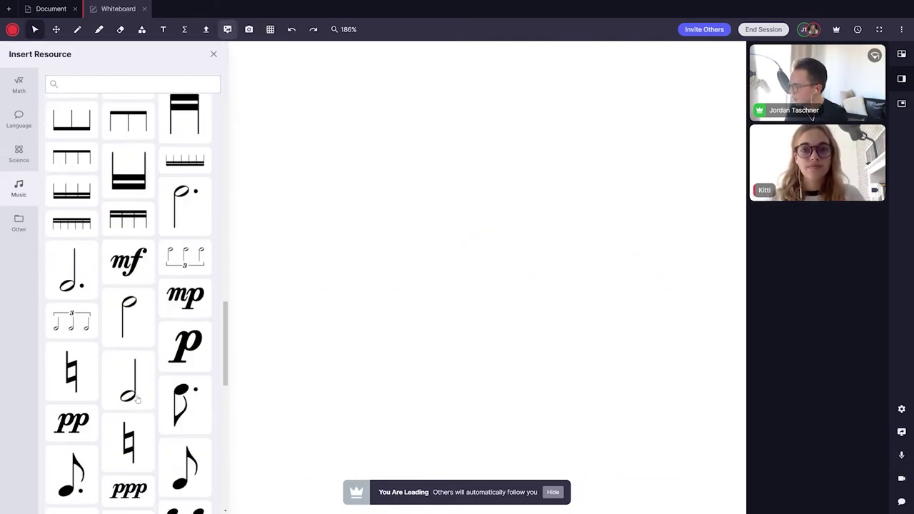
scroll(71, 321, down, 5)
click(71, 322)
Step: Fit the staves to view and place quarter notes on the first treble staff
click(227, 29)
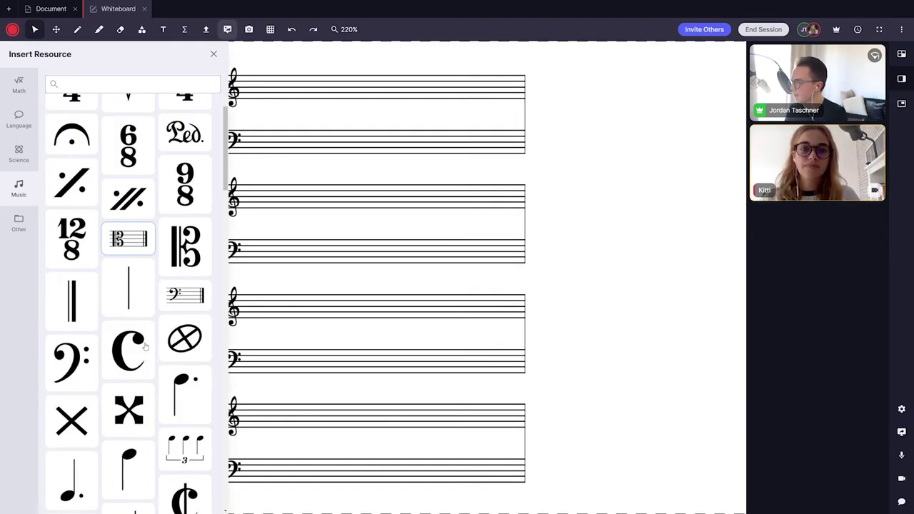
scroll(127, 332, down, 5)
click(134, 261)
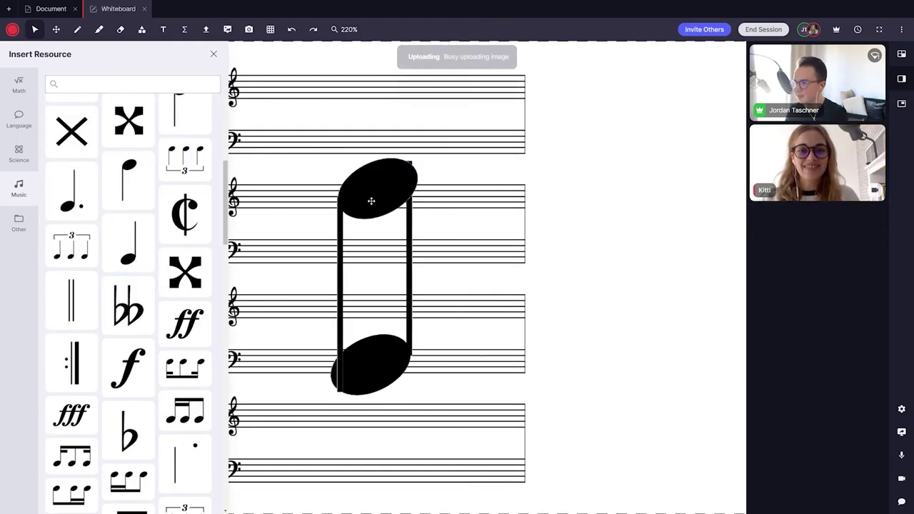
click(345, 30)
click(390, 93)
click(227, 29)
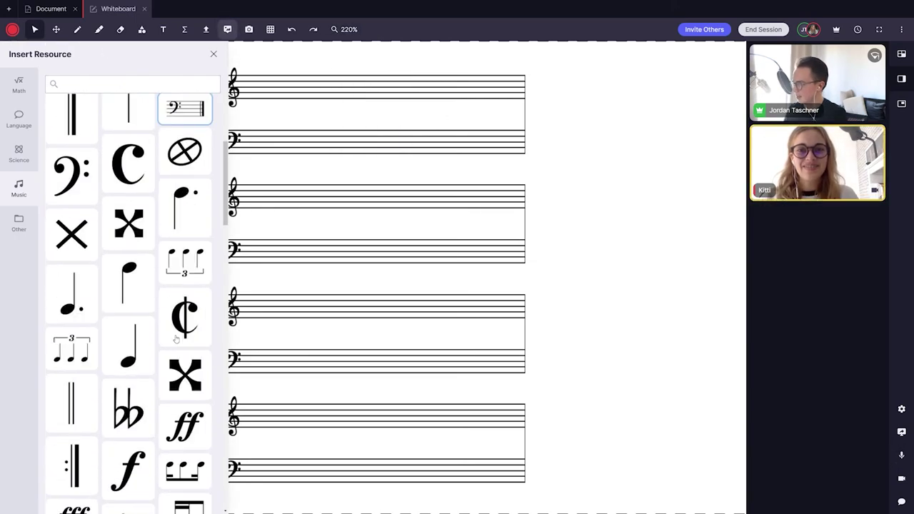
click(128, 343)
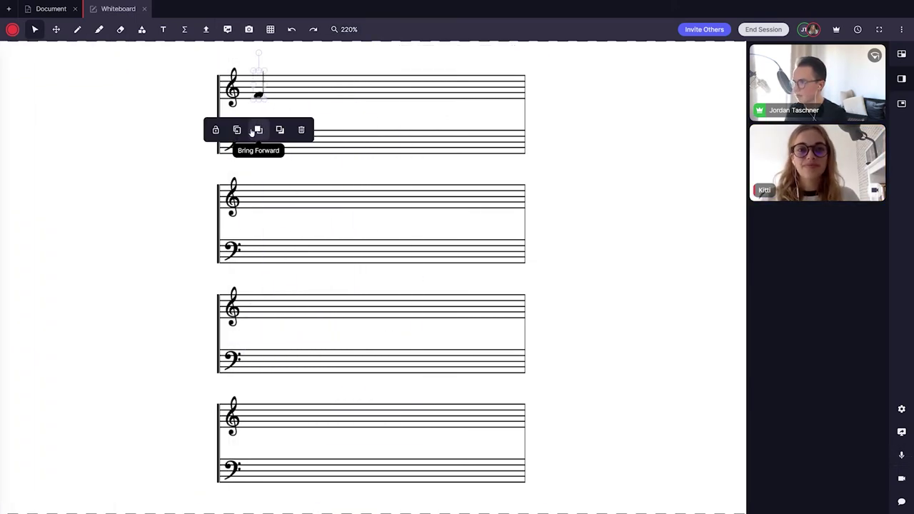
drag(361, 106, 394, 80)
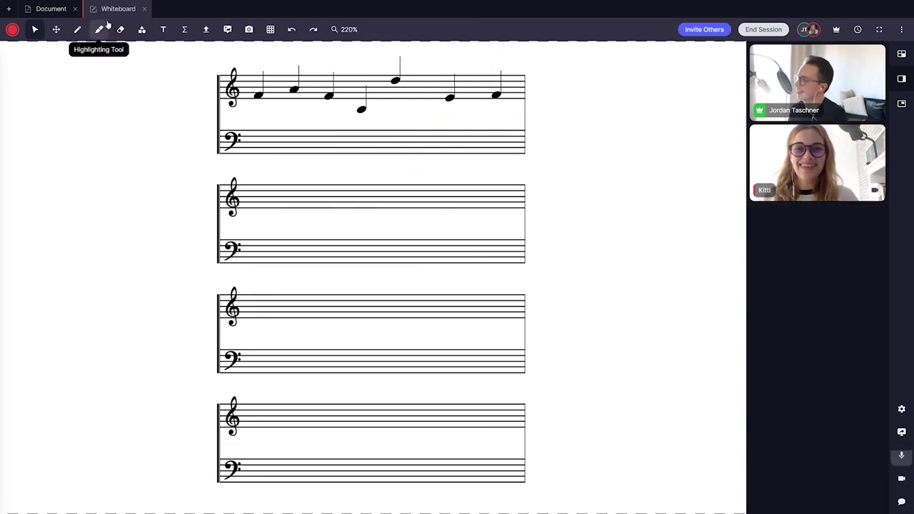
Step: Add a beamed four-quaver group to the second staff
click(234, 33)
scroll(135, 324, down, 5)
scroll(136, 325, down, 5)
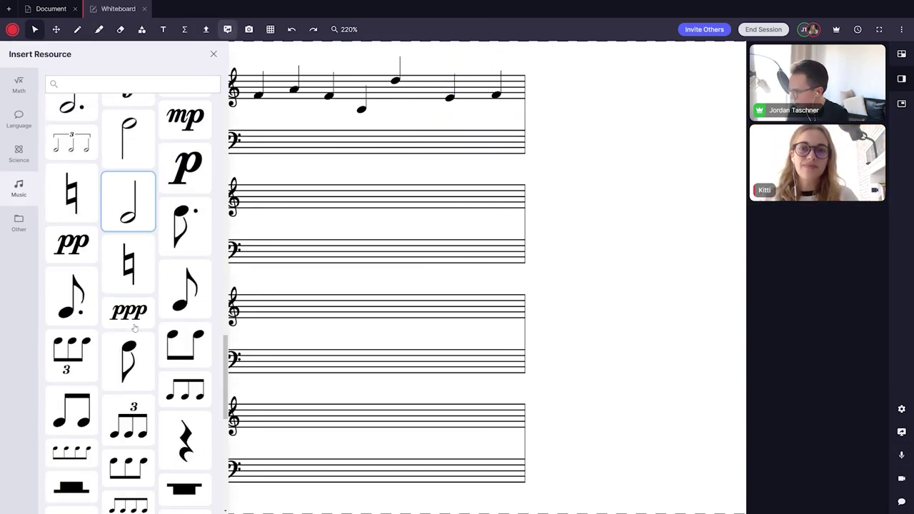
scroll(135, 325, down, 5)
click(128, 327)
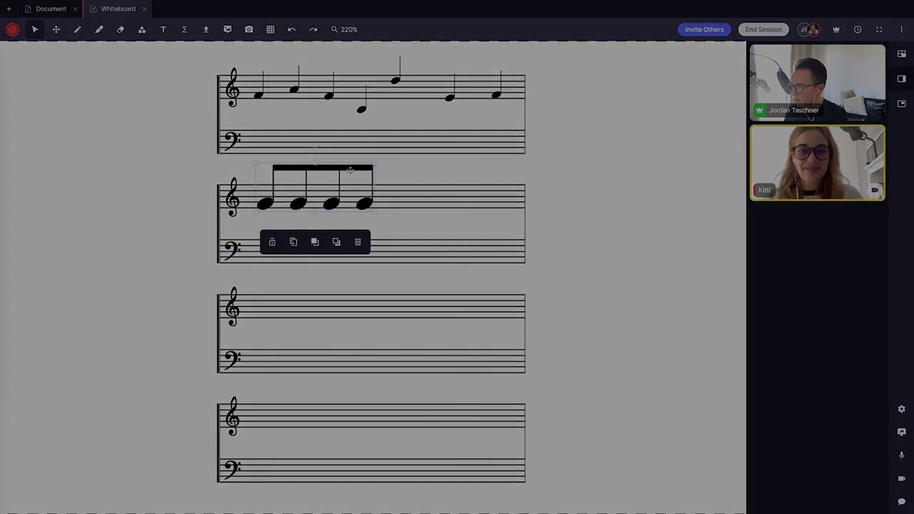